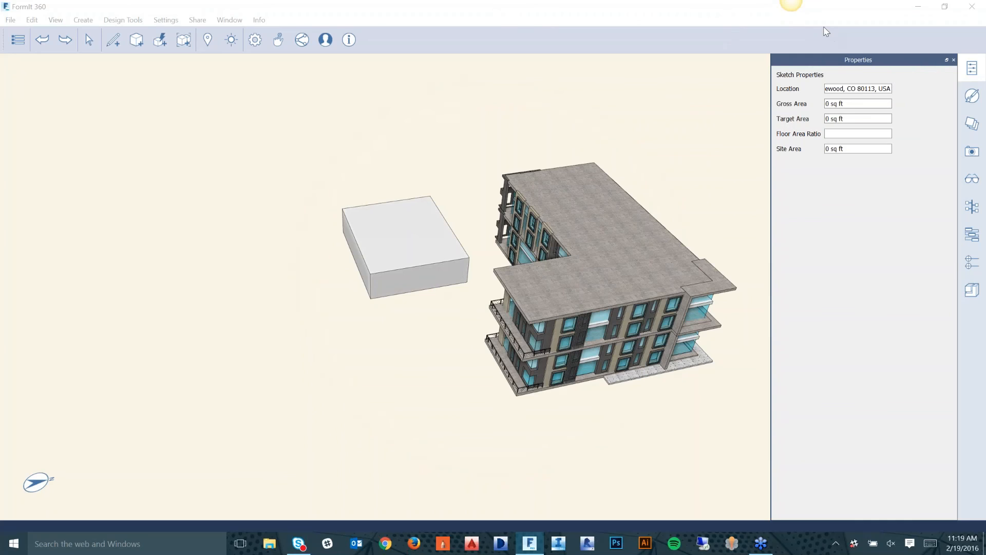
click(809, 32)
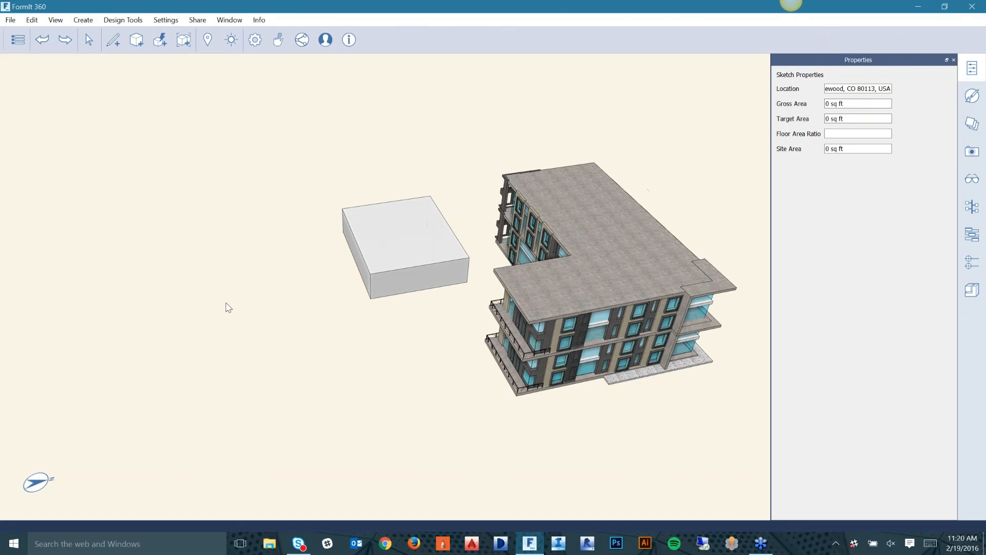
right_drag(226, 302, 228, 297)
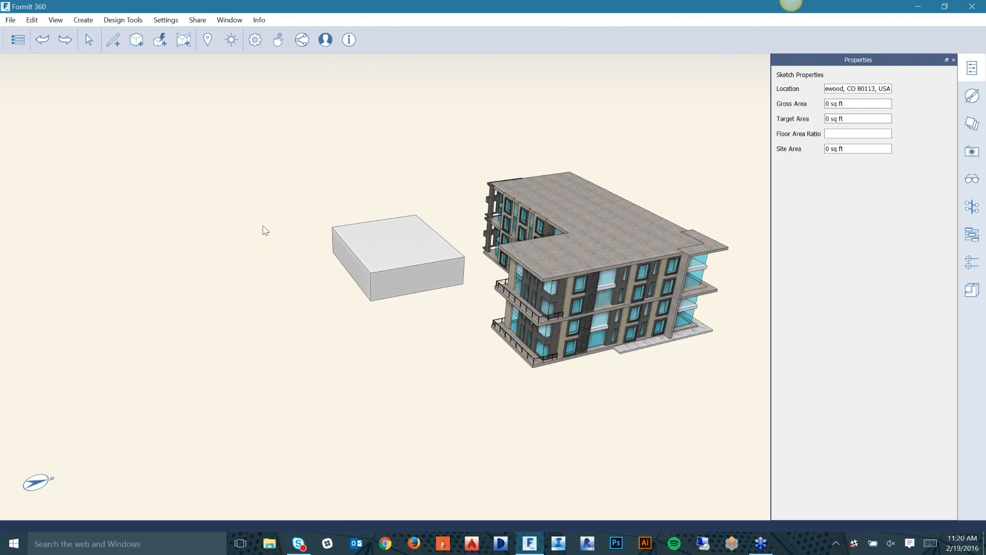
scroll(264, 229, down, 1)
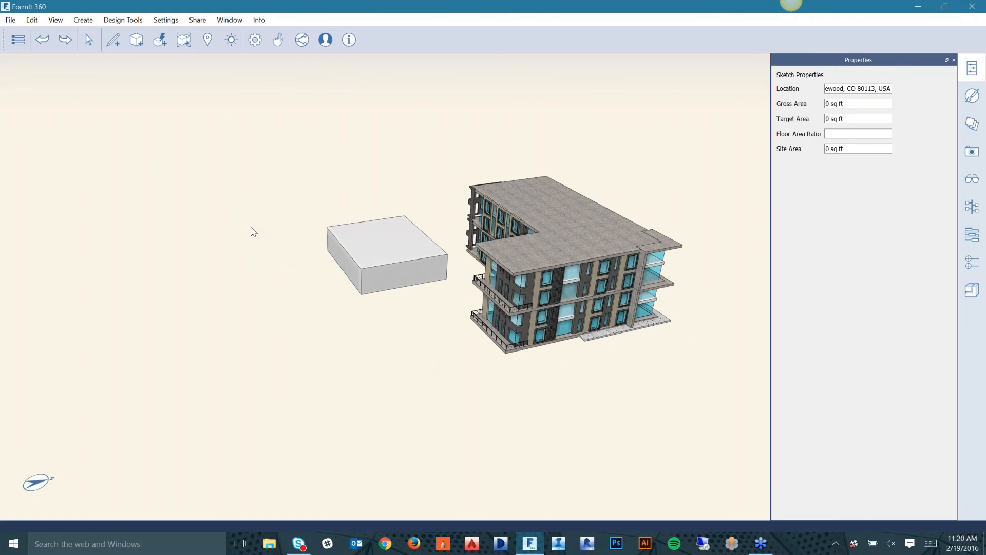
scroll(225, 228, down, 1)
middle_drag(249, 223, 267, 236)
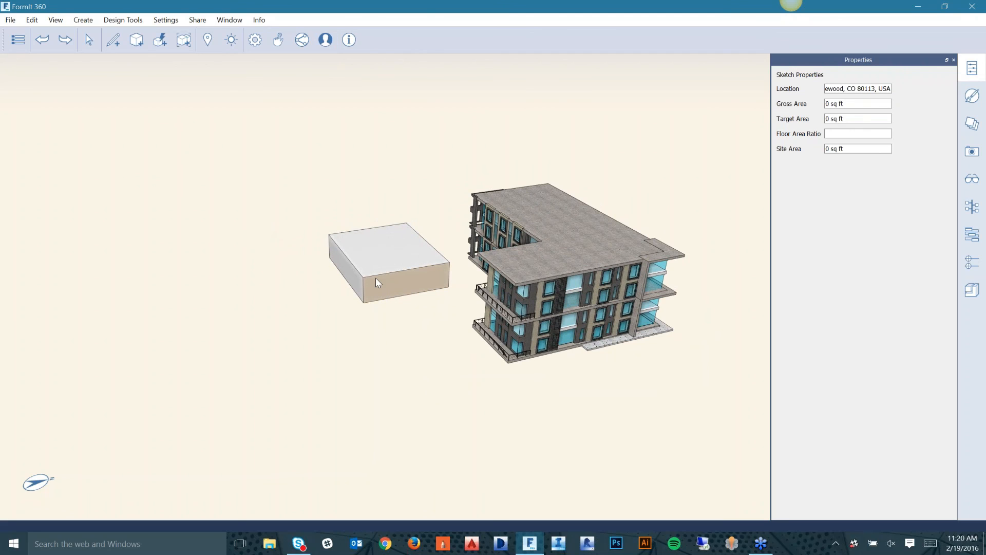
scroll(376, 279, up, 1)
scroll(377, 278, up, 1)
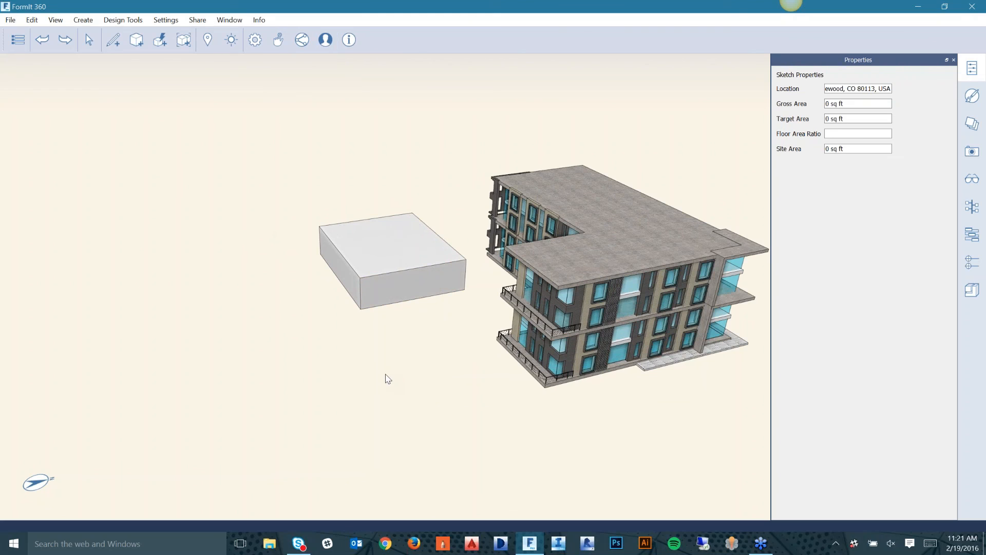
middle_drag(413, 376, 415, 373)
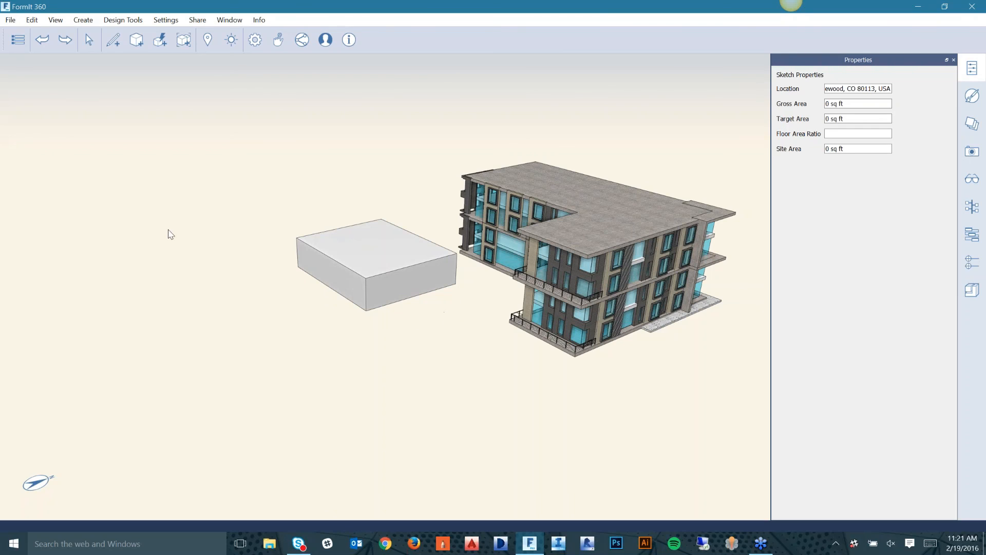
- Review the FBX options for exporting the model, and leave without exporting
click(17, 43)
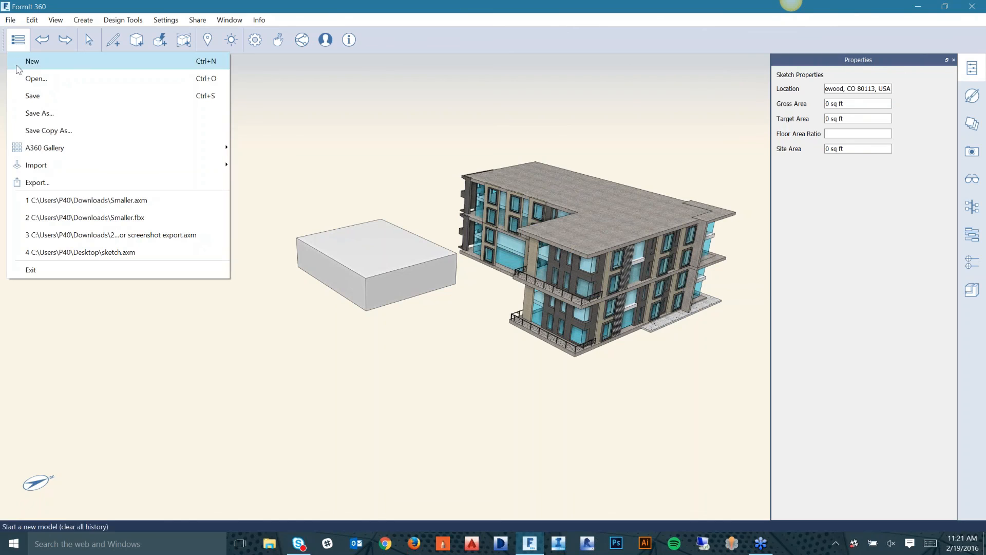
click(35, 184)
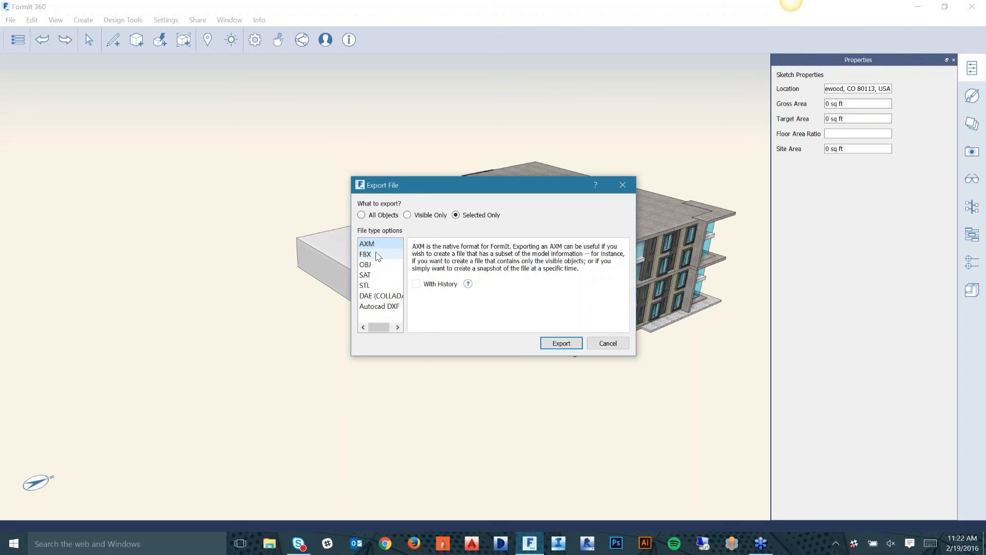
click(378, 255)
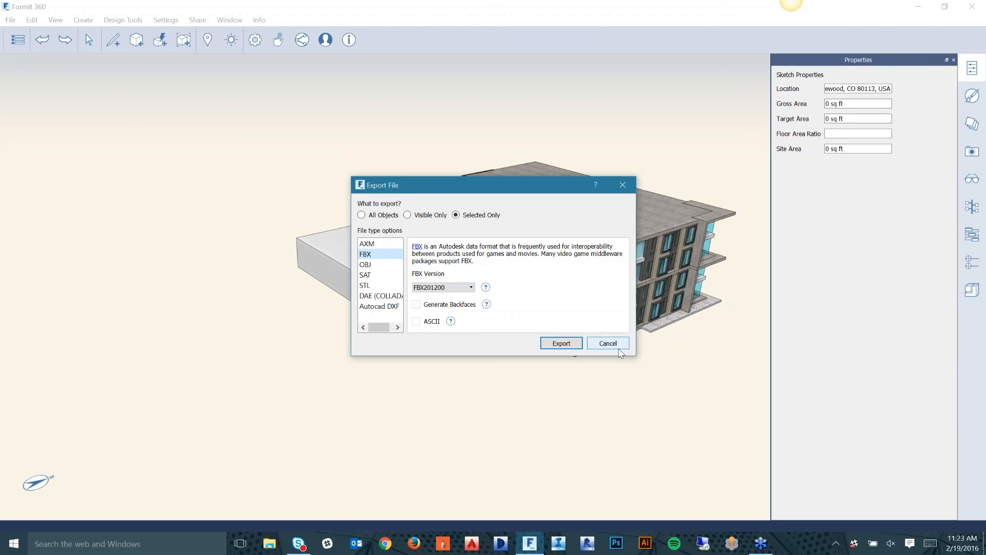
click(617, 345)
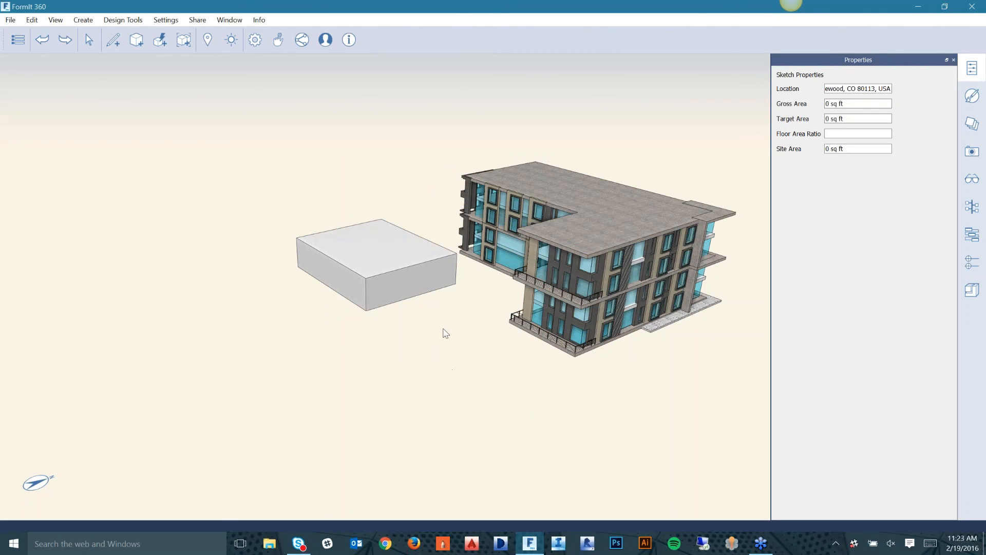
- Mirror the textured building group across a vertical plane in the open area beside it, placing the mirrored copy beyond the plain box
middle_drag(443, 335, 440, 365)
click(552, 297)
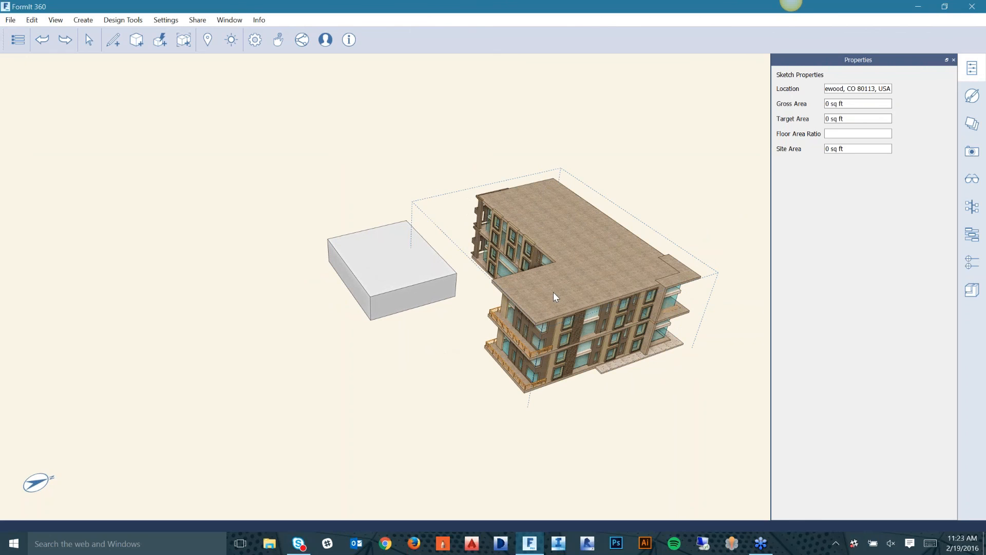
middle_drag(543, 298, 556, 299)
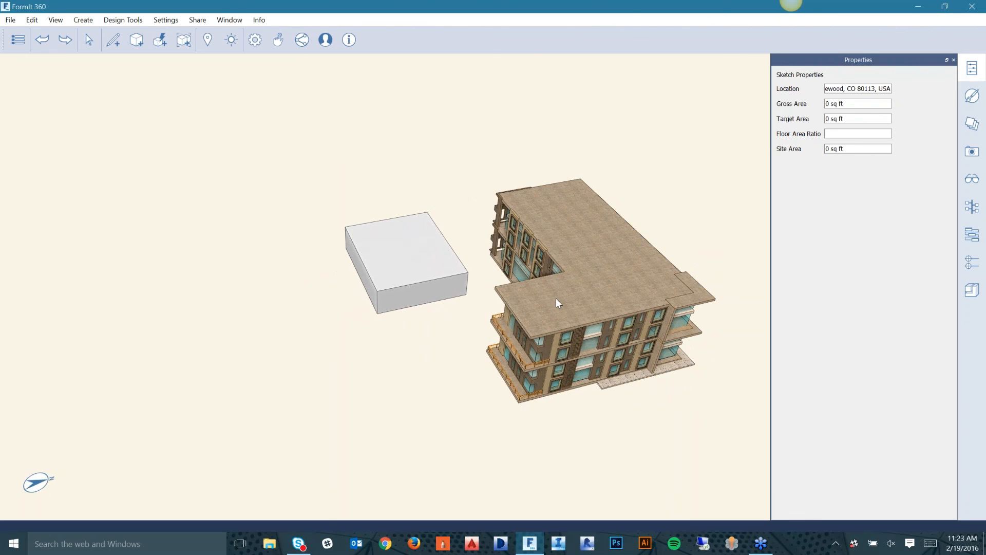
click(556, 299)
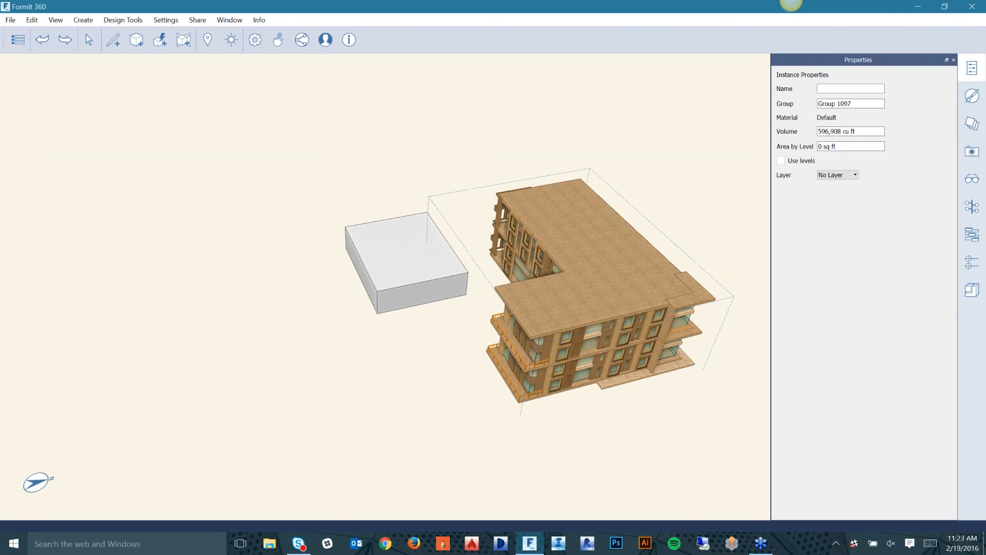
right_click(556, 299)
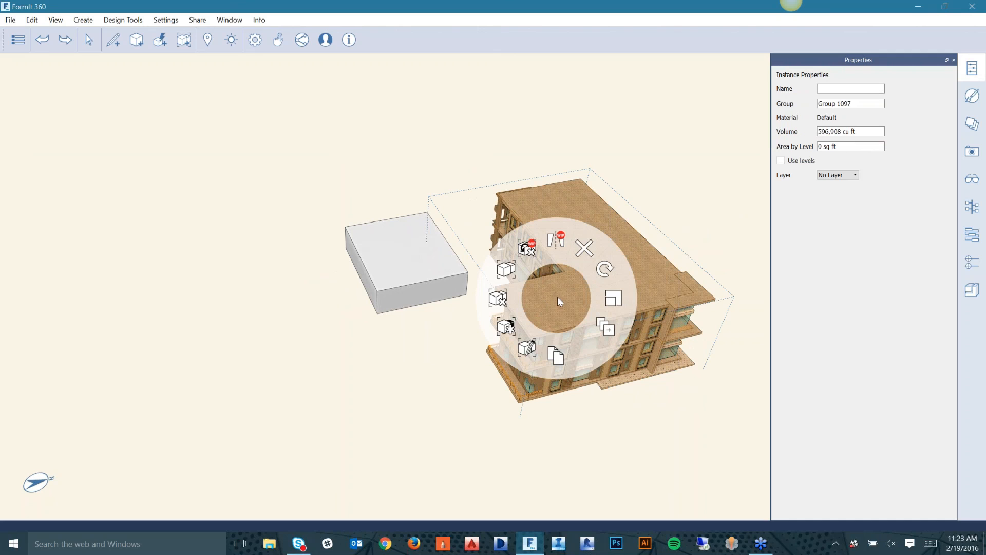
click(560, 251)
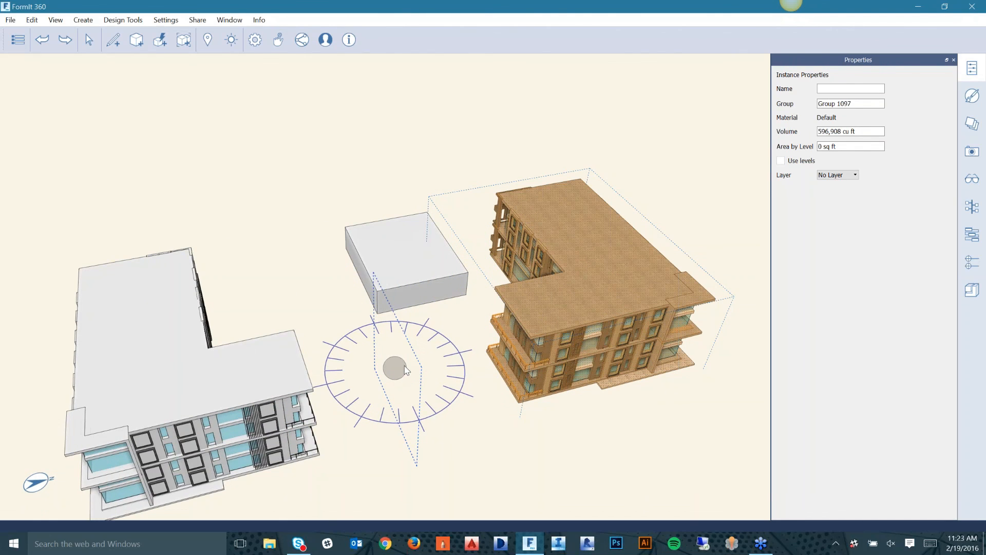
click(407, 365)
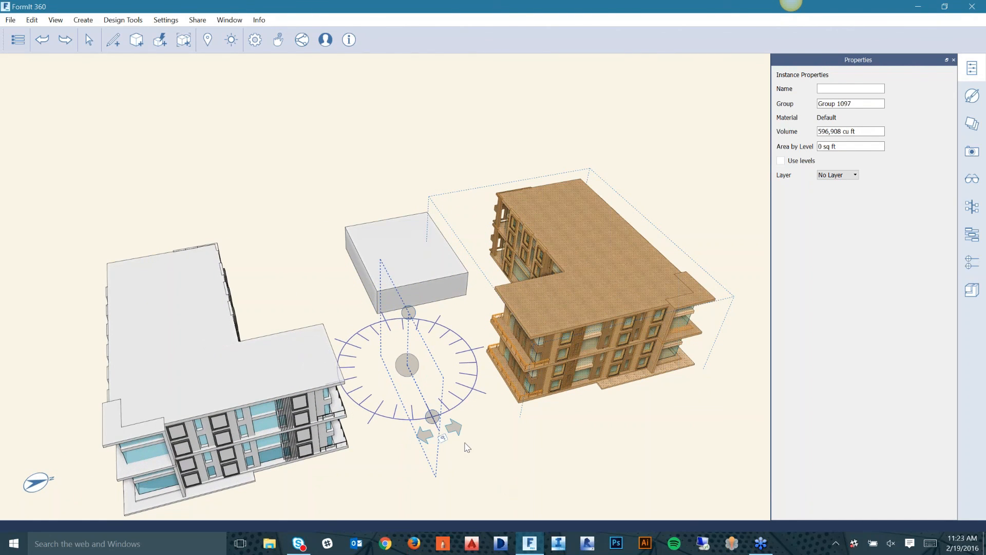
click(516, 443)
click(449, 416)
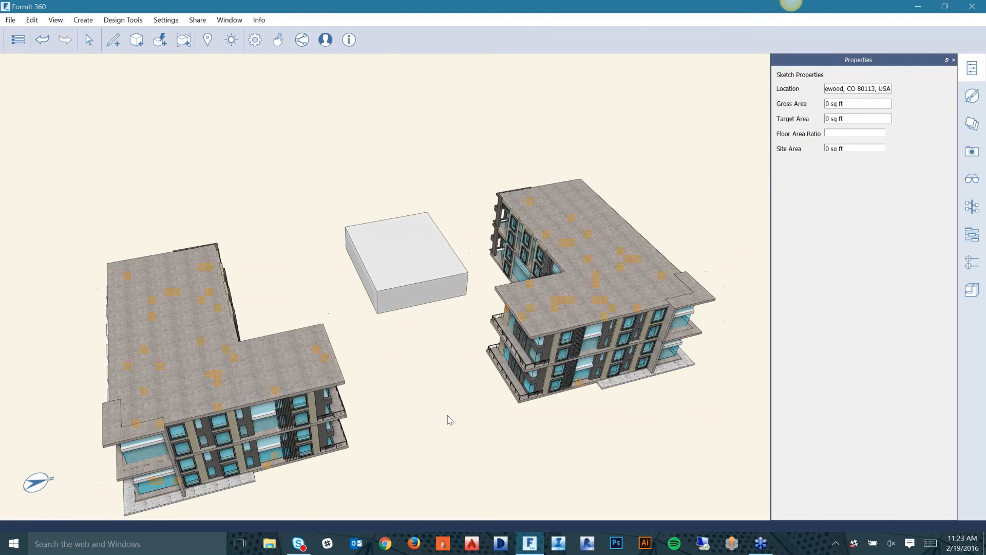
- Enter the mirrored building group, select its nested group containing the roof, and exit group editing
double_click(328, 373)
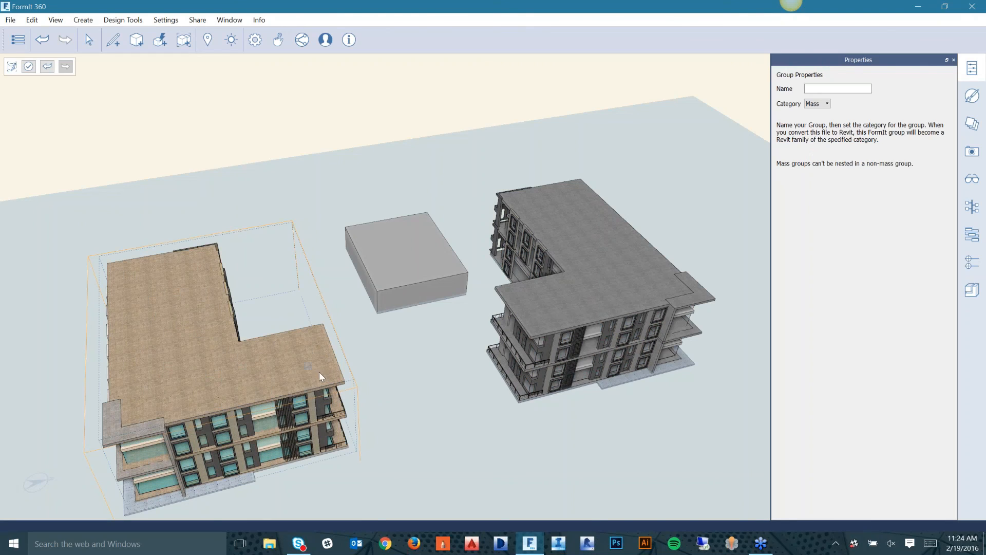
click(306, 366)
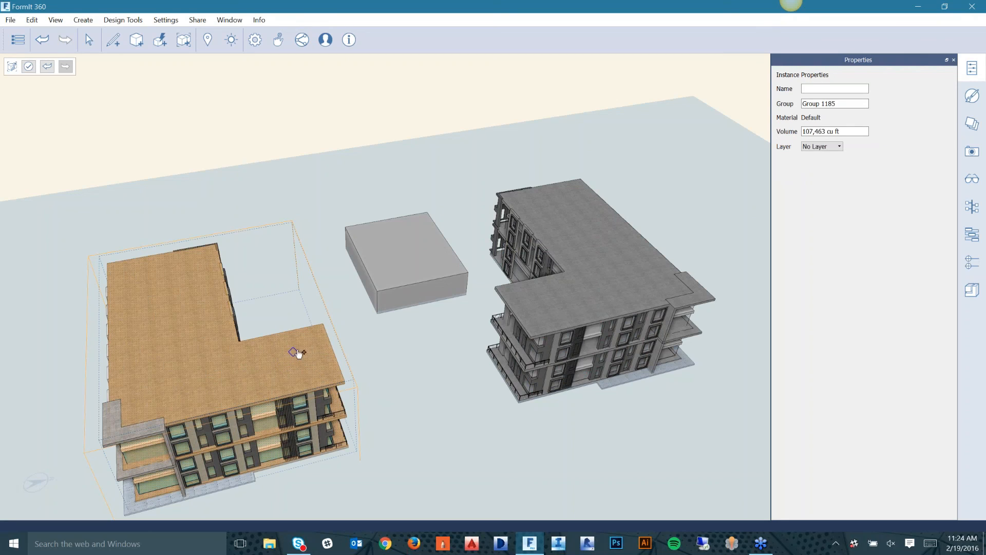
double_click(416, 384)
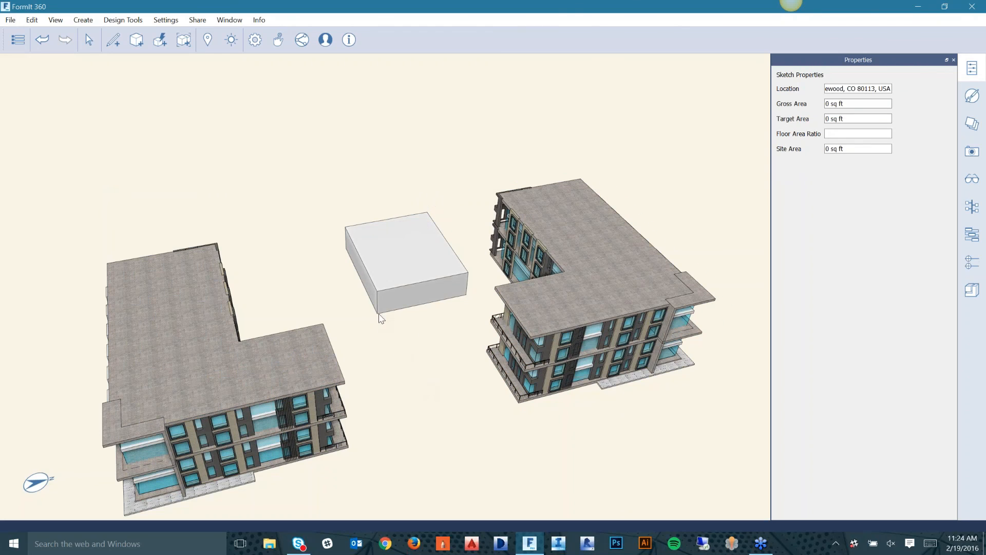
- Shell the plain box with an offset of 1, leaving its two adjacent front side faces open
scroll(422, 271, up, 2)
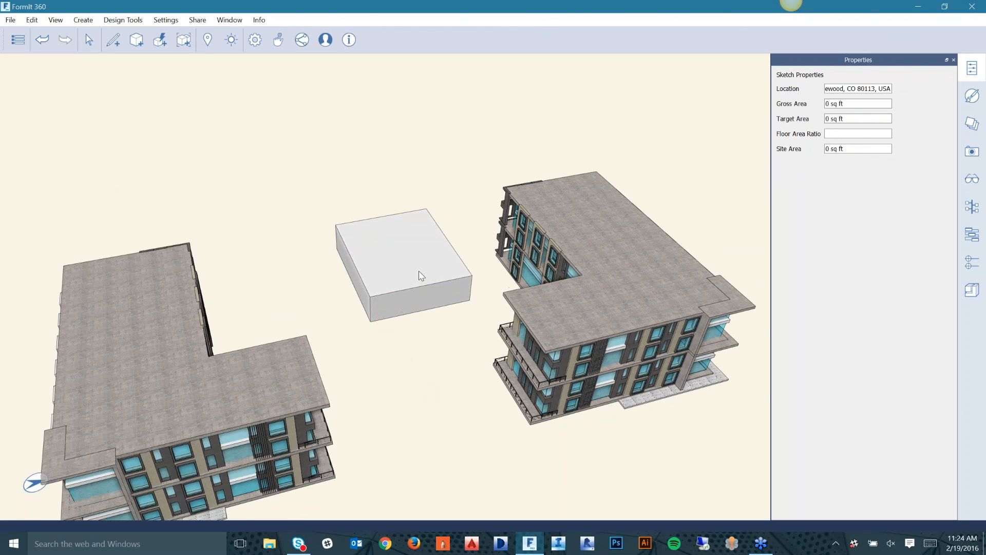
scroll(420, 275, up, 5)
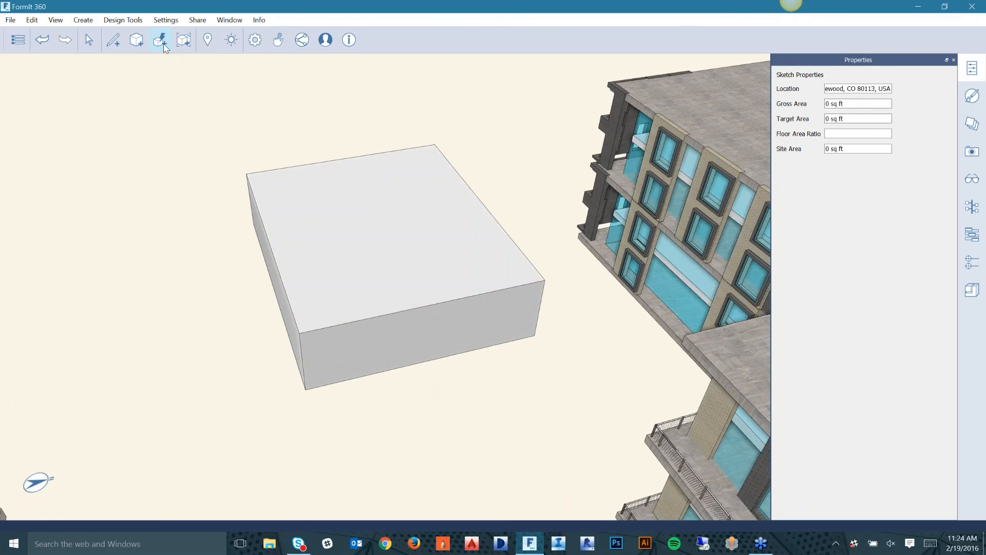
mouse_move(164, 45)
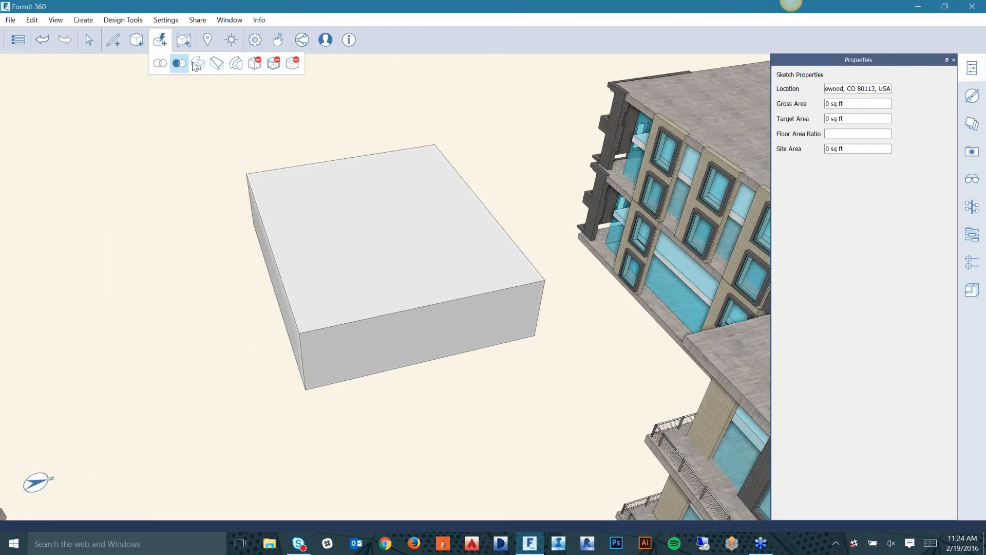
click(273, 64)
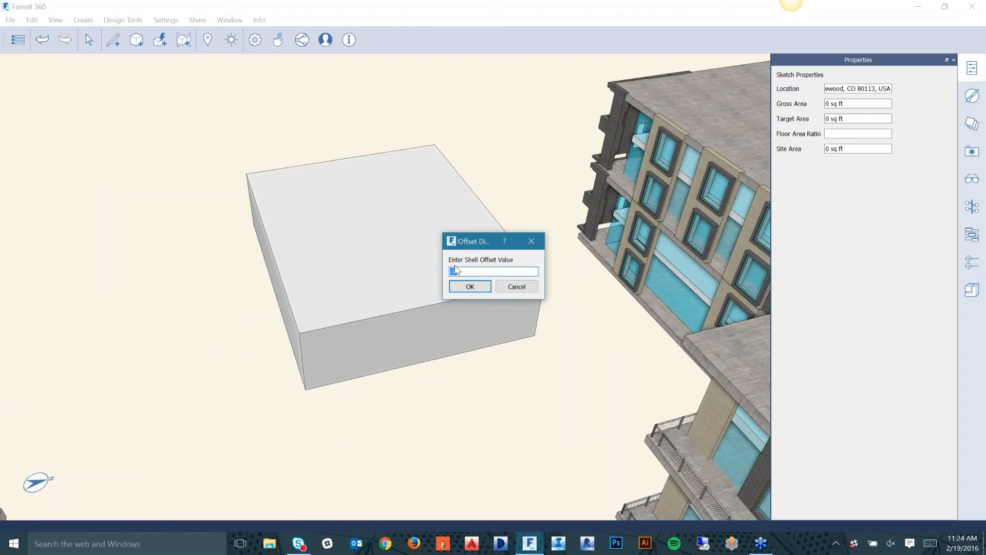
text(1)
key(Return)
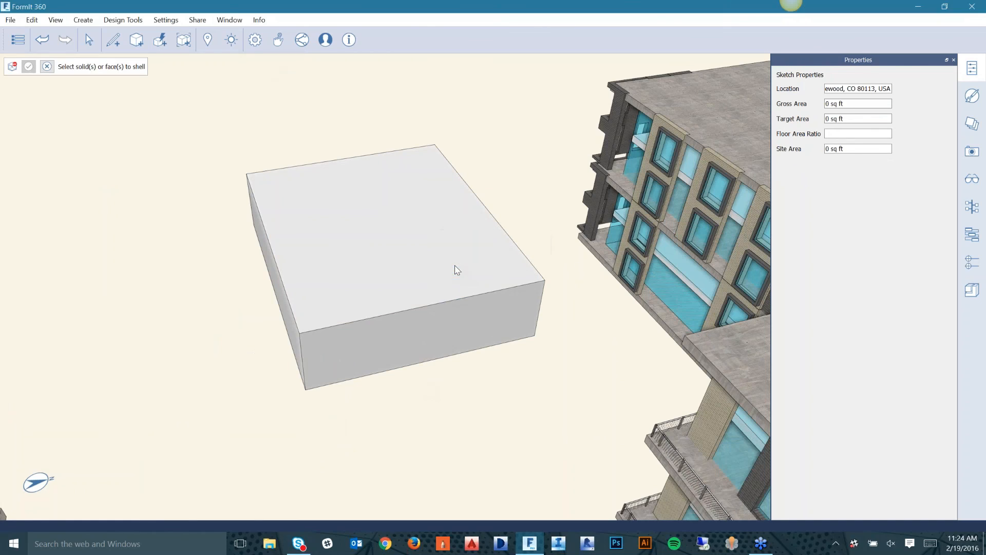
click(389, 330)
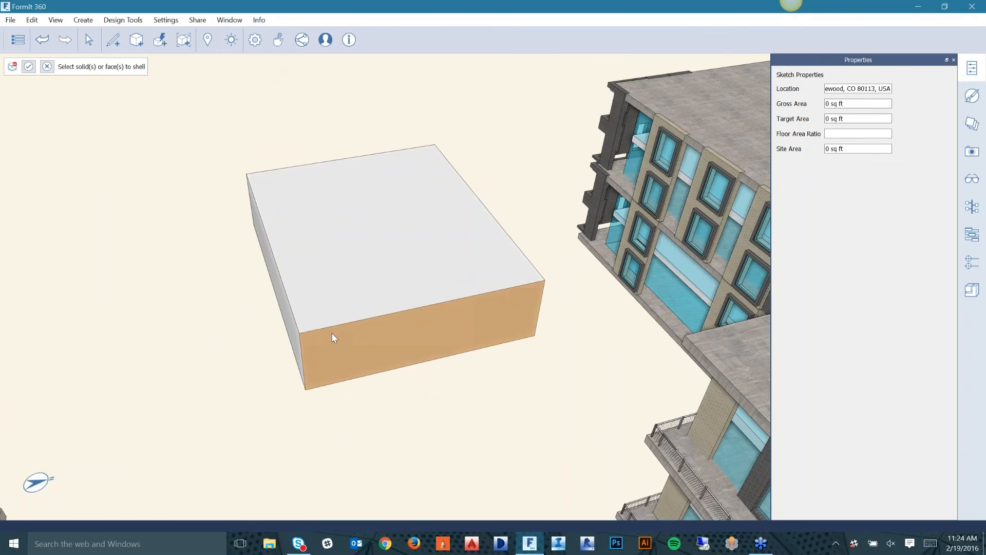
right_drag(335, 327, 355, 325)
click(295, 364)
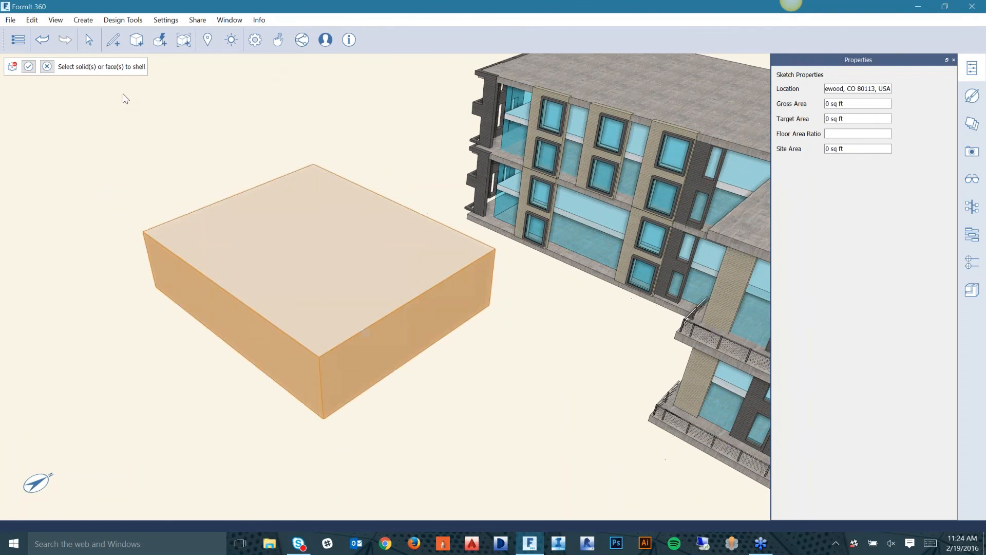
click(28, 67)
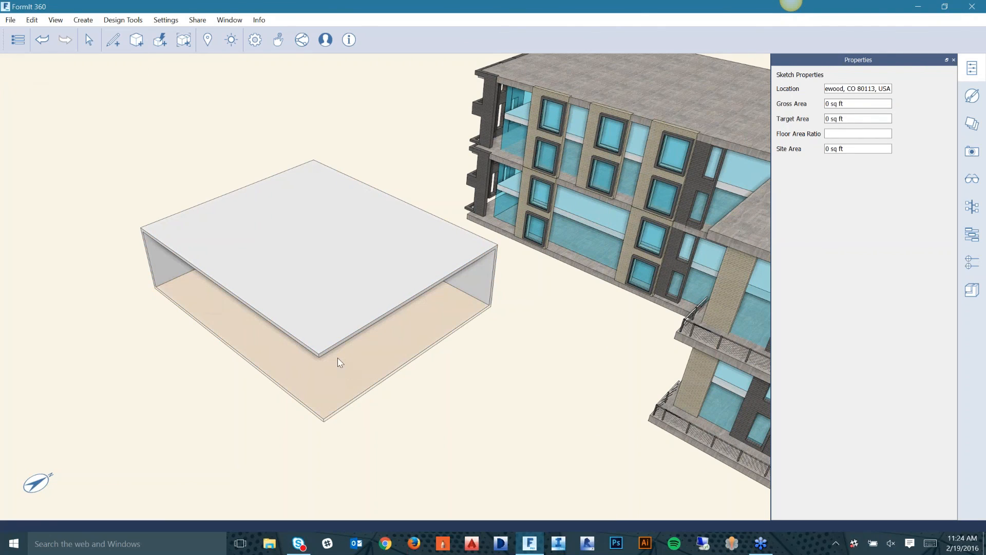
- Shell the whole plain box as a solid with an offset of 1
right_drag(338, 357, 308, 354)
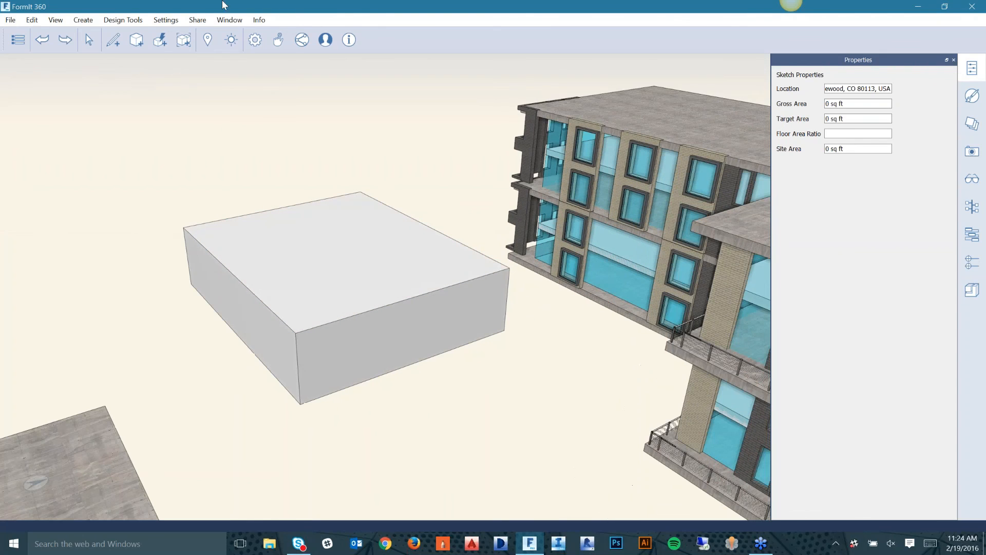
click(160, 40)
click(274, 67)
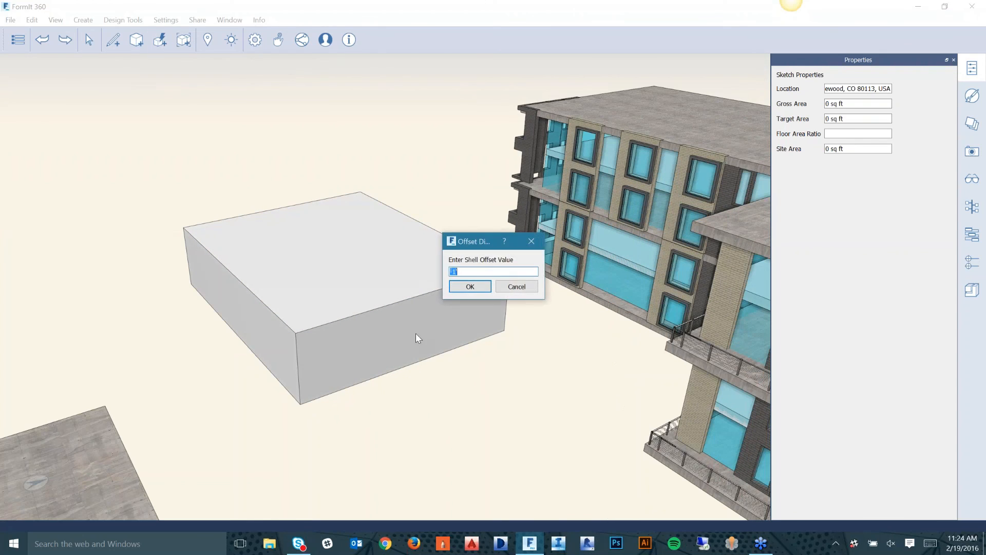
text(1)
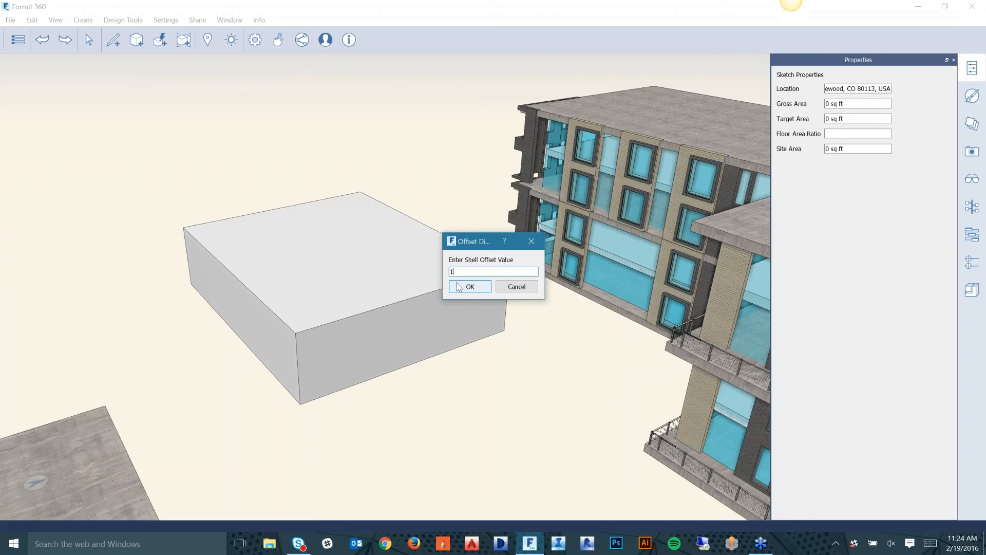
click(459, 286)
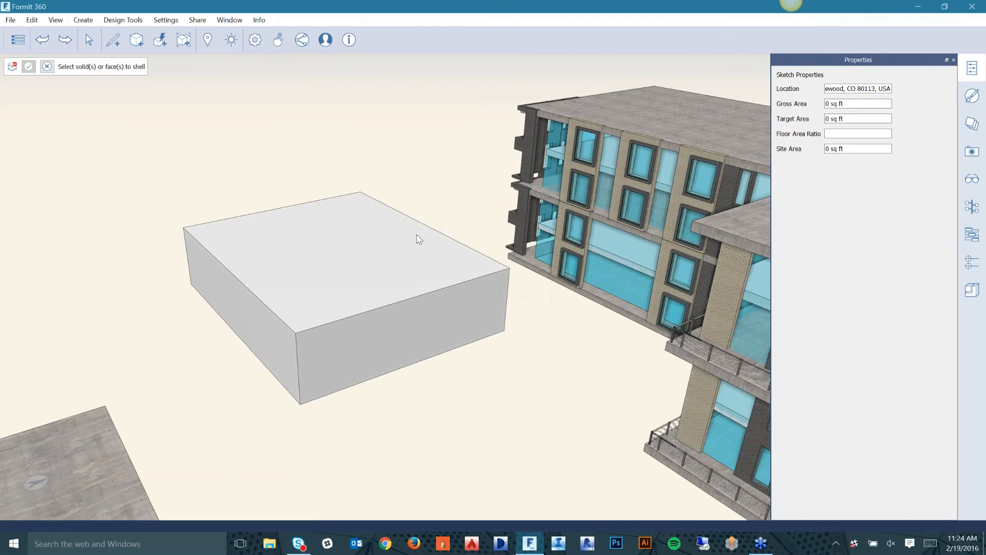
click(377, 240)
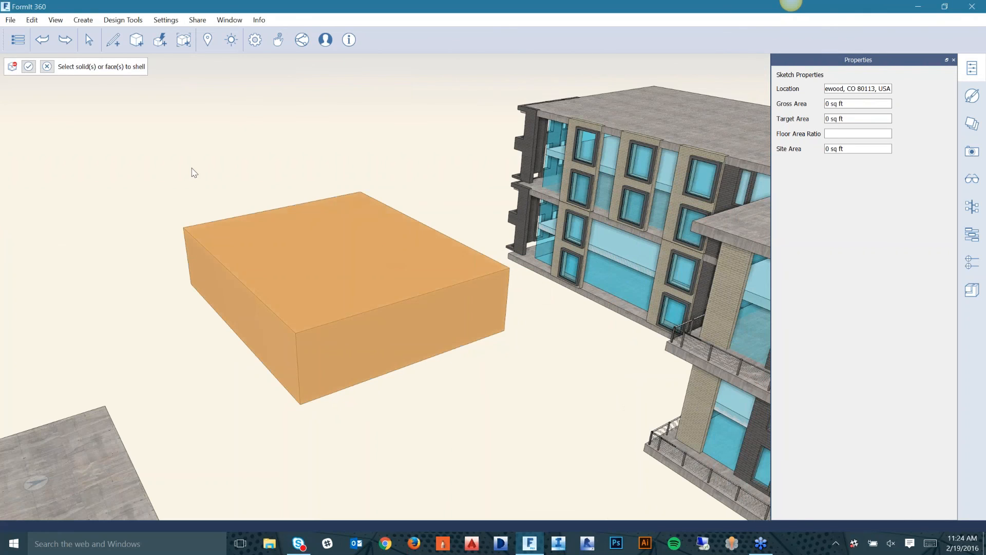
click(28, 66)
- Push the shelled box's top face down through its ceiling thickness so that the interior is open from above
click(354, 238)
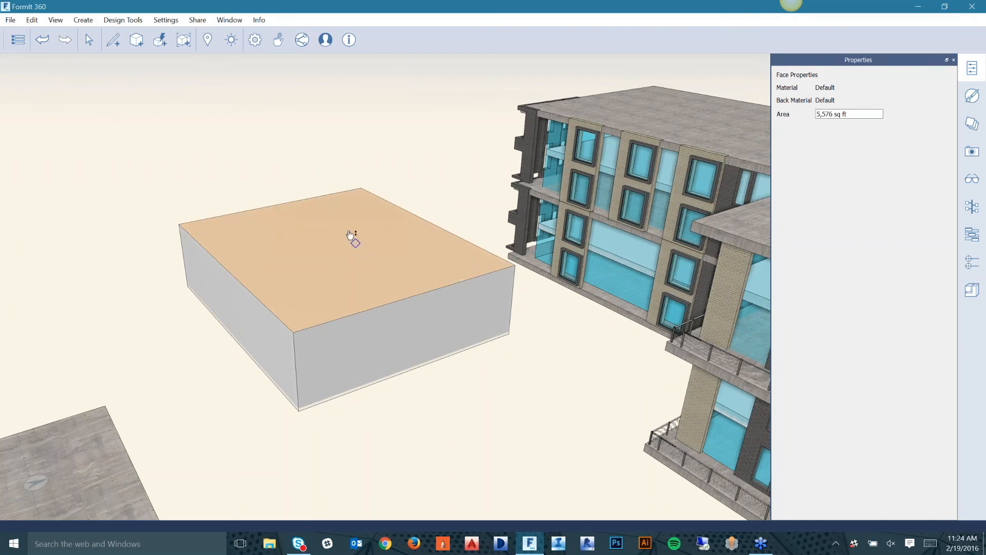
key(Escape)
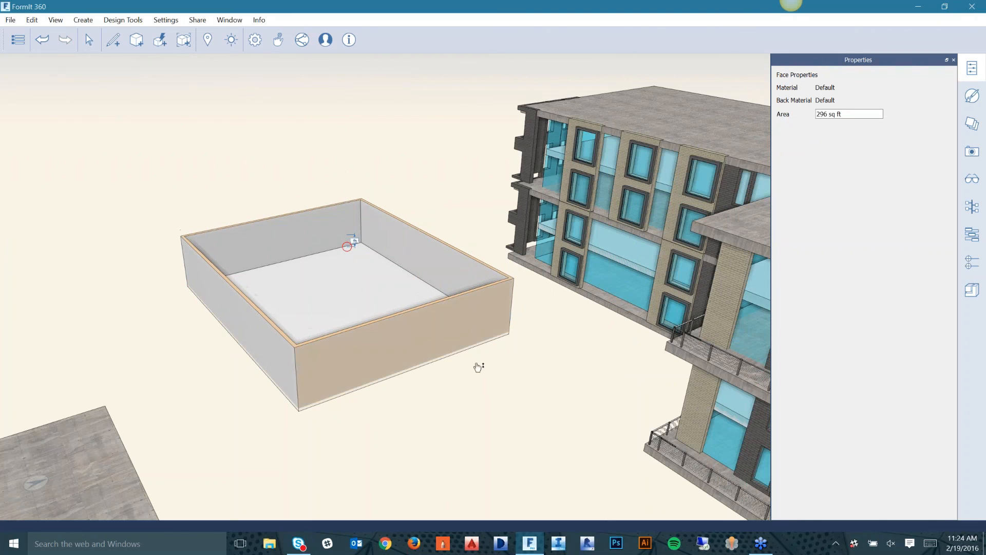
key(Escape)
- Turn on touch mode and sketch a closed triangle with perpendicular sides of about 28' and 38' on the ground beside the two buildings
middle_drag(427, 307, 319, 391)
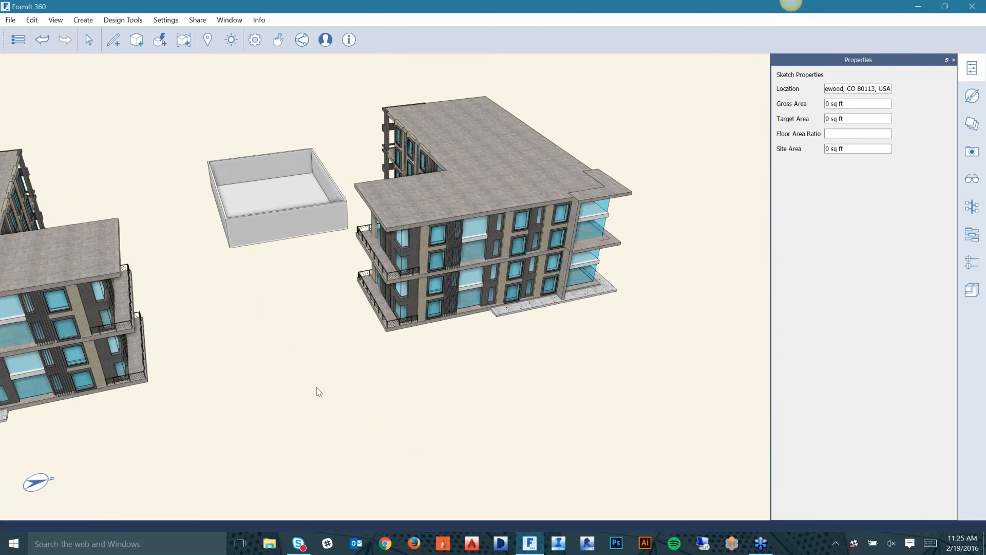
click(278, 41)
middle_drag(640, 362, 270, 413)
scroll(238, 376, up, 3)
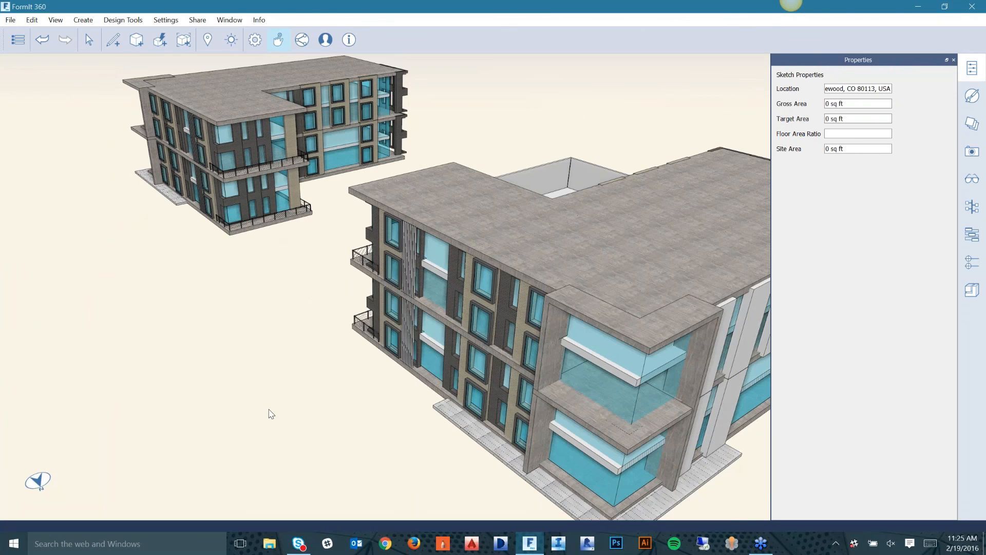
click(112, 45)
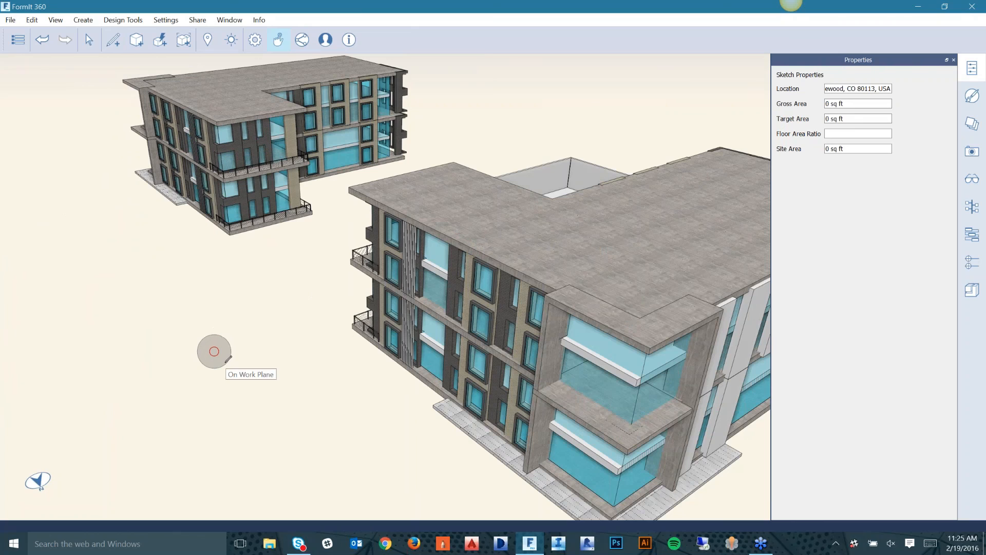
click(214, 351)
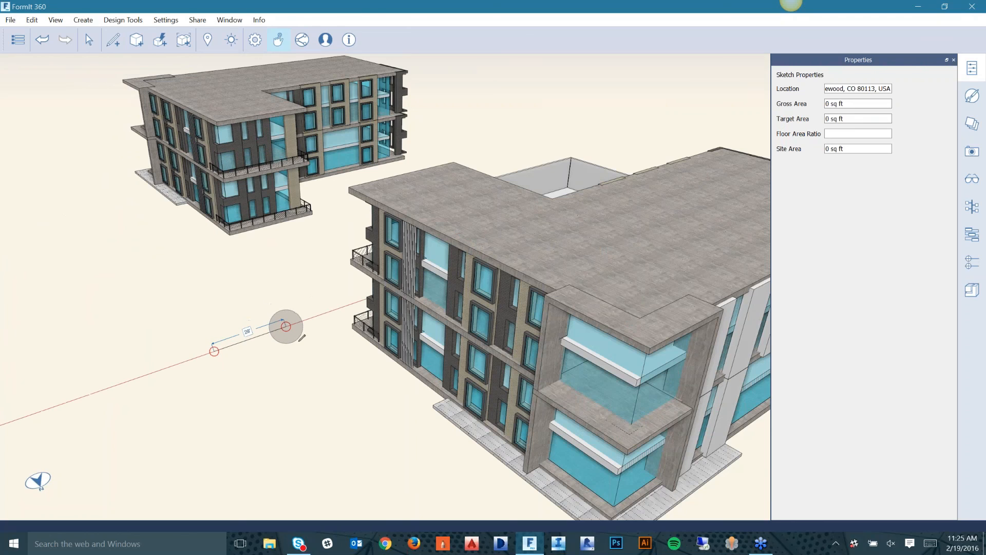
click(285, 326)
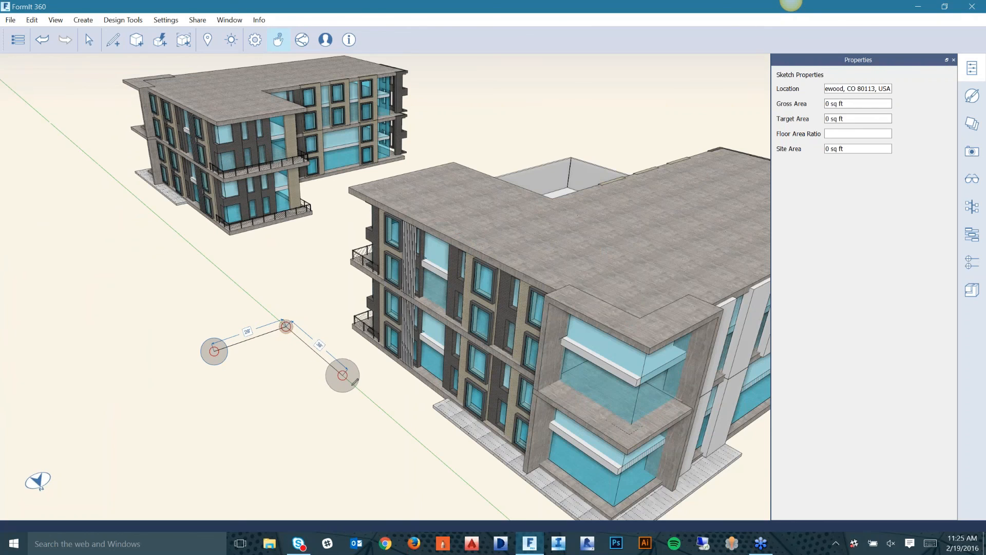
click(343, 374)
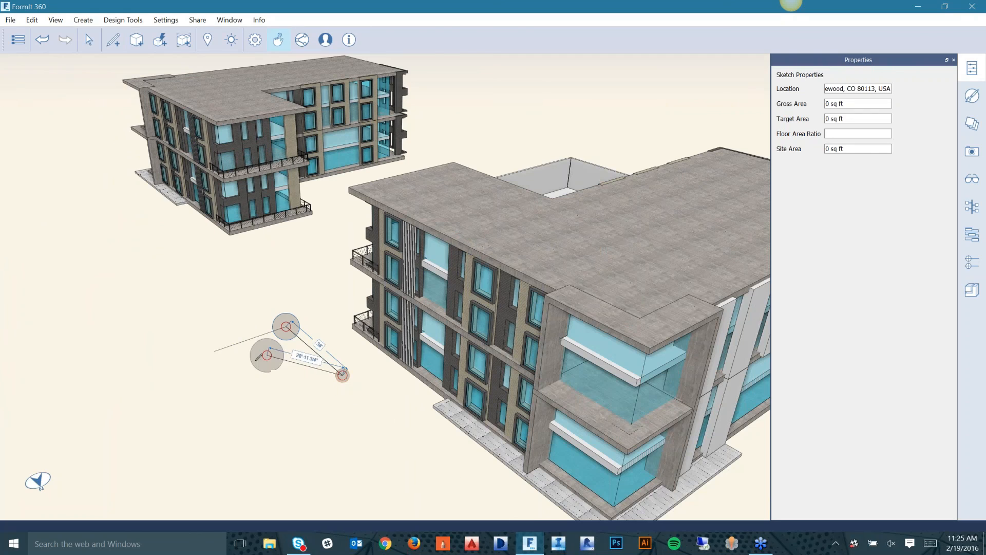
click(231, 357)
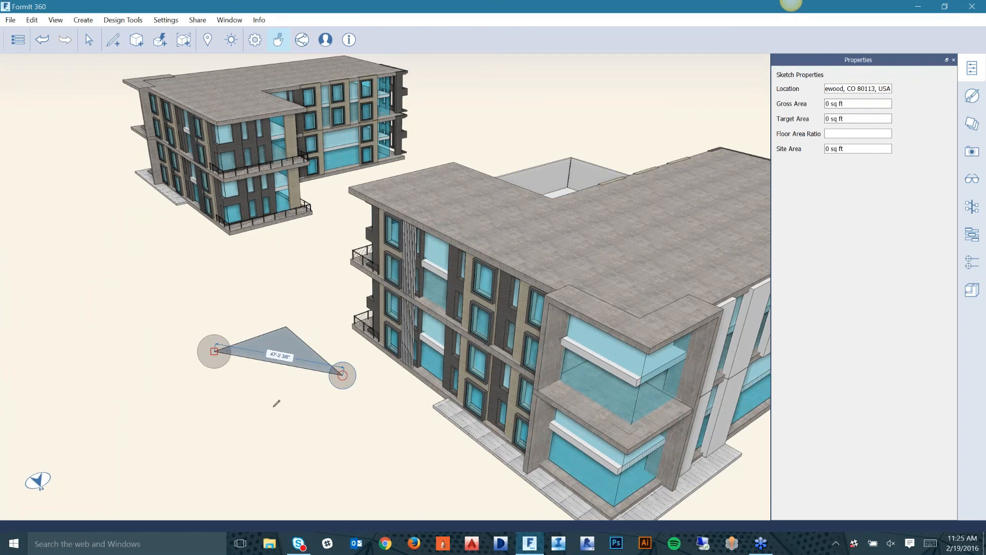
- Extrude the triangular face upward into a solid prism and clear the selection
click(287, 344)
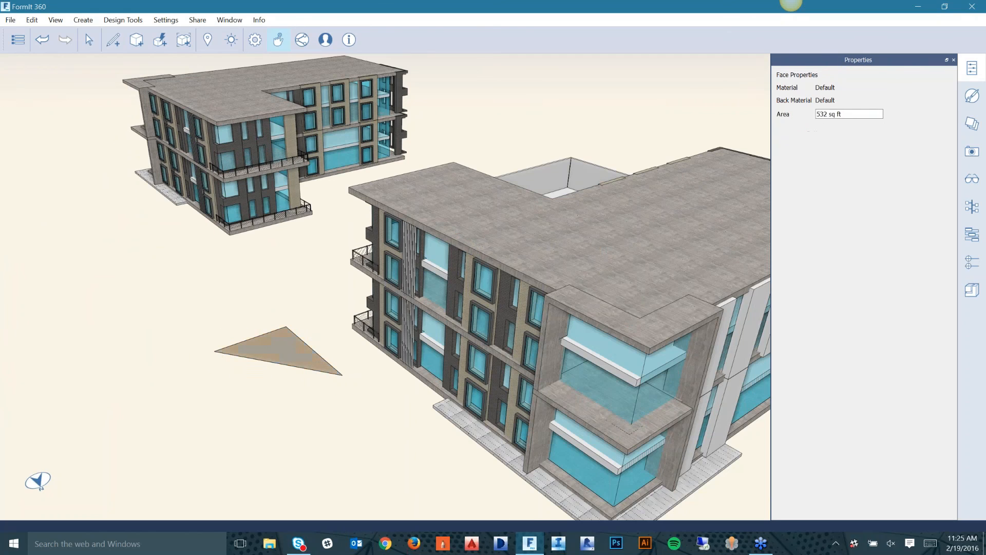
drag(285, 328, 269, 301)
click(213, 396)
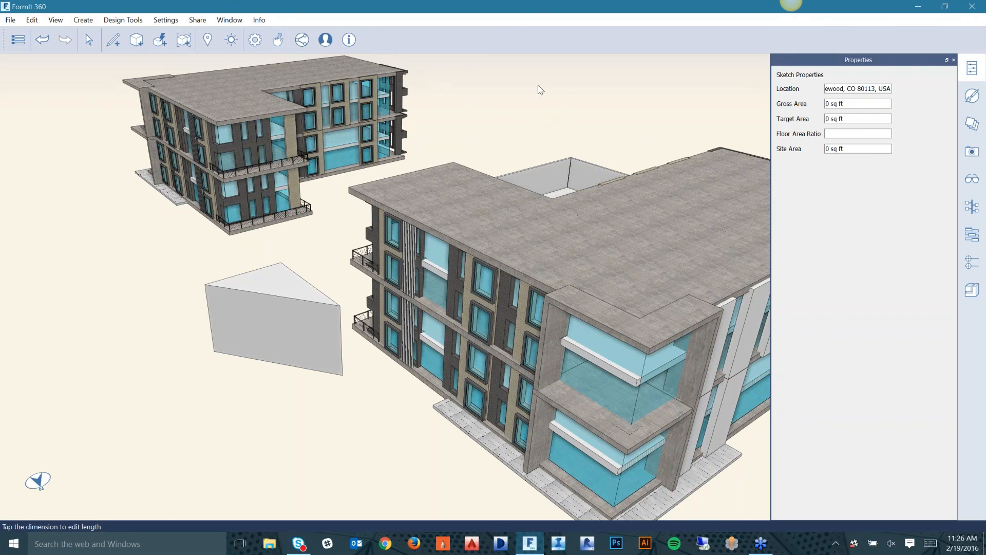
- Open the list of available Dynamo scripts
click(972, 235)
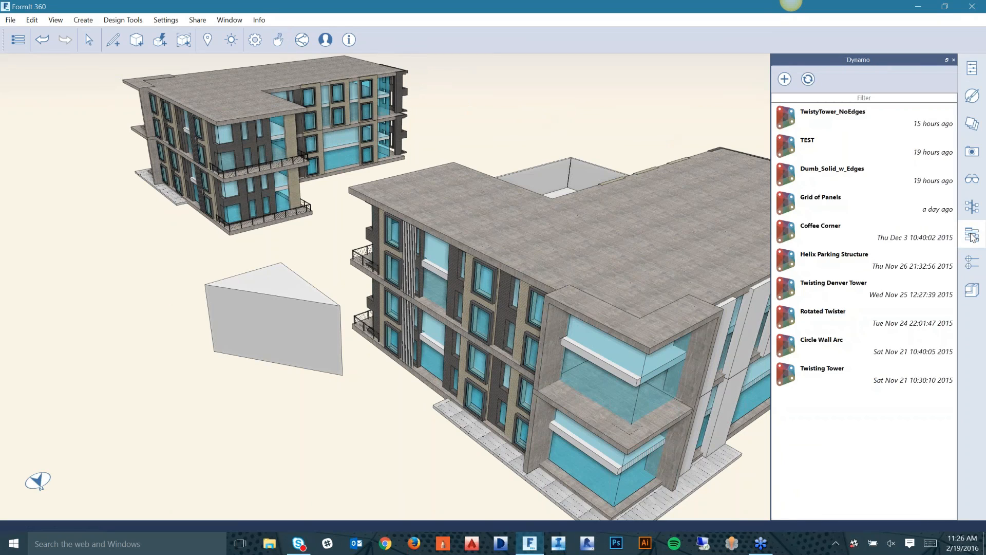